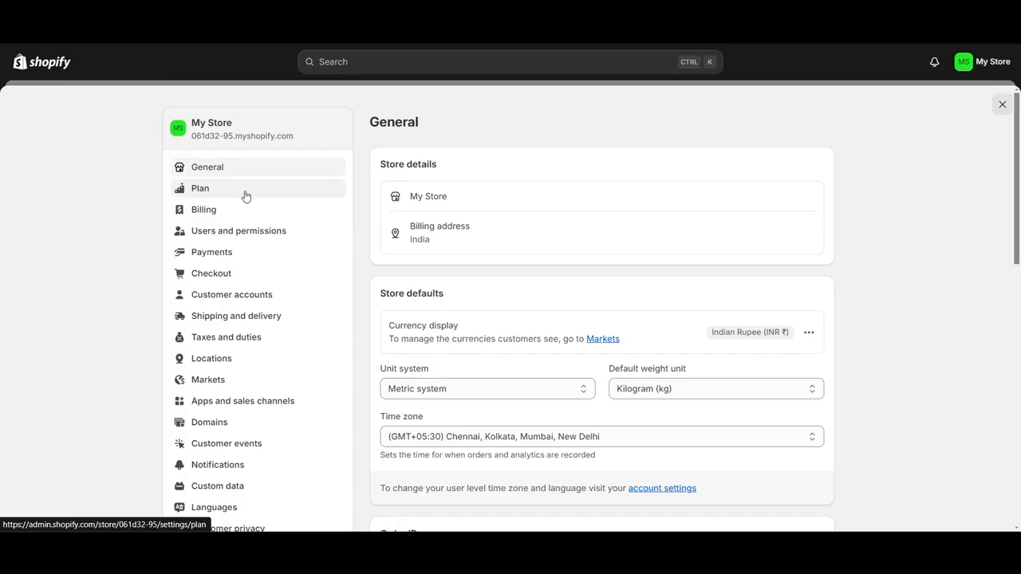
Review the subscription plans available for the store and return to the plan settings.
click(246, 196)
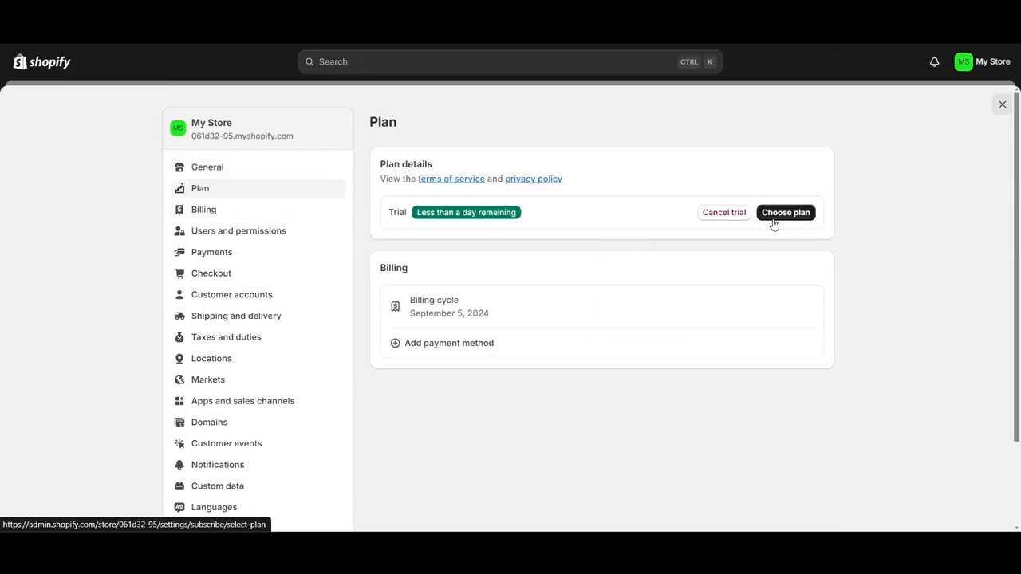
click(773, 217)
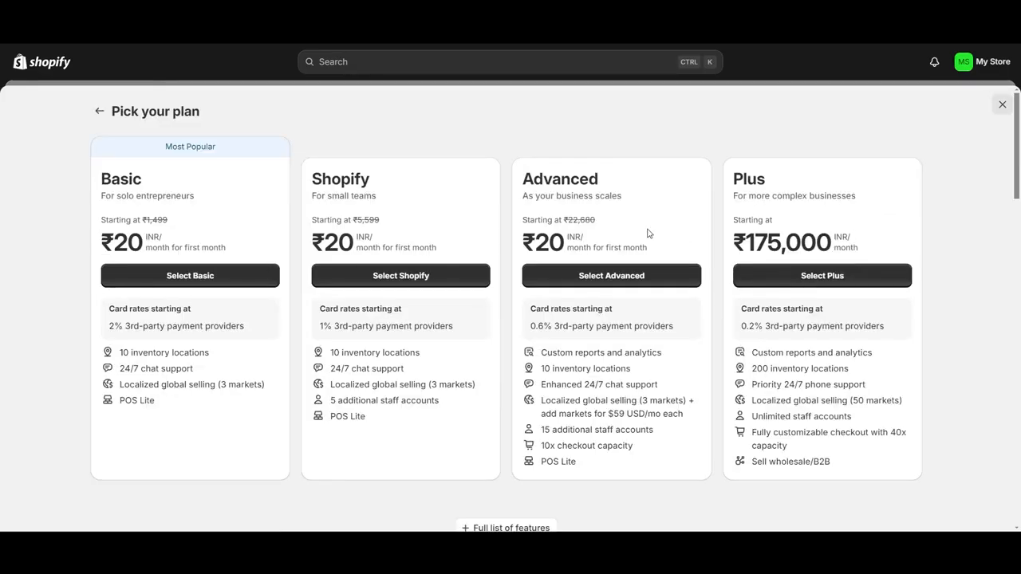
click(100, 112)
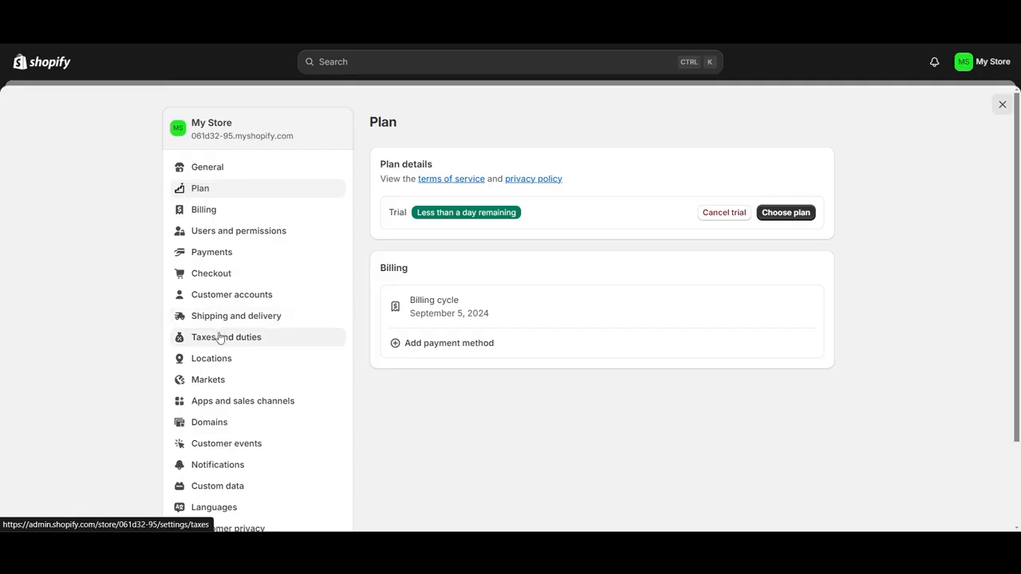
Open the store's domain settings and start buying a new domain.
scroll(207, 383, down, 2)
click(221, 334)
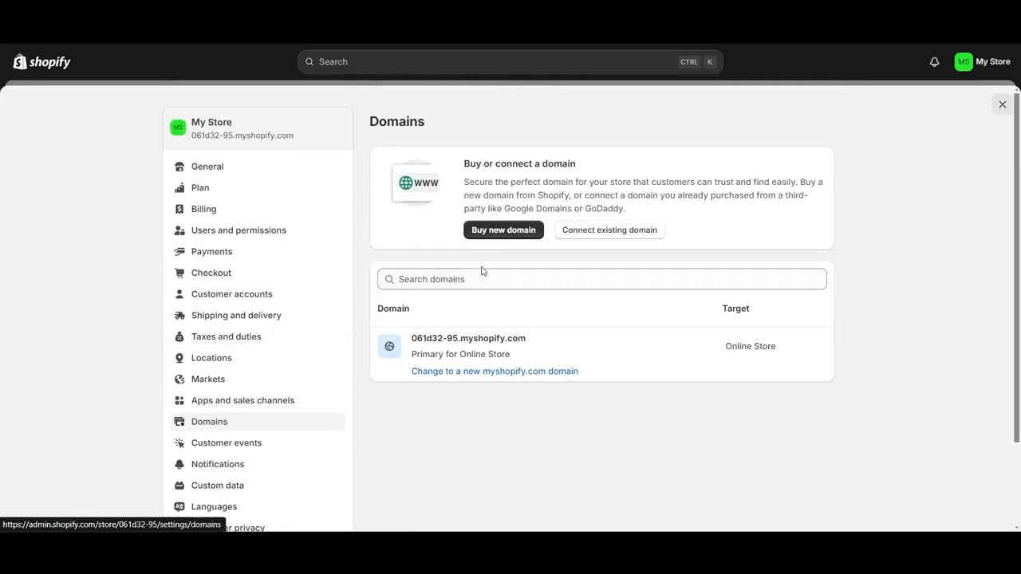
click(608, 231)
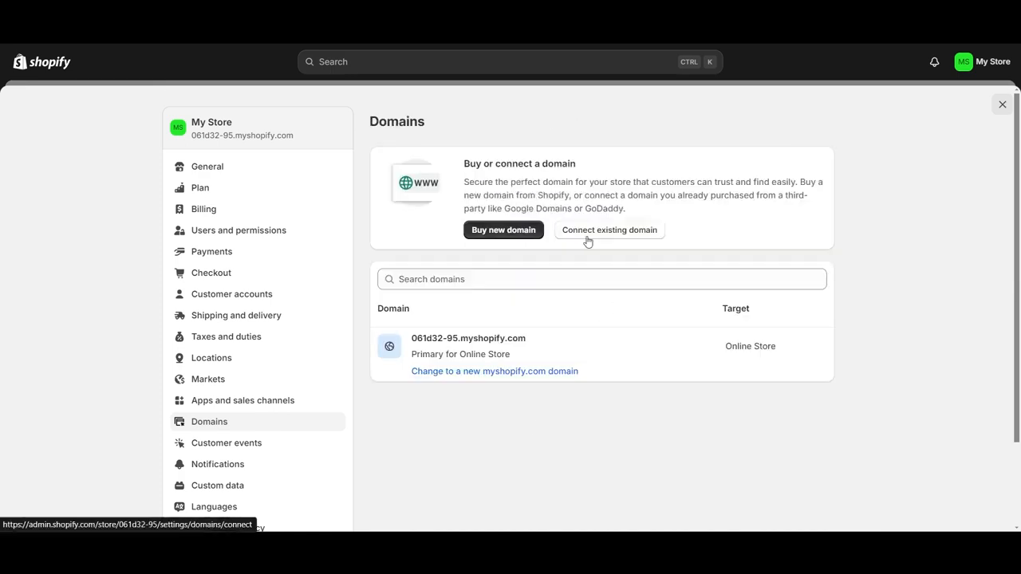
click(509, 231)
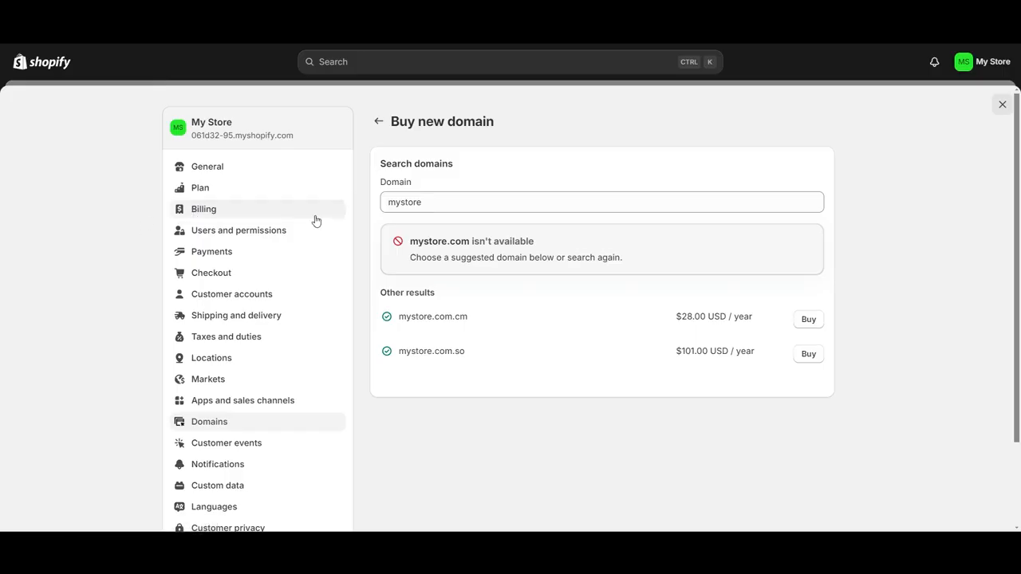
drag(445, 199, 366, 211)
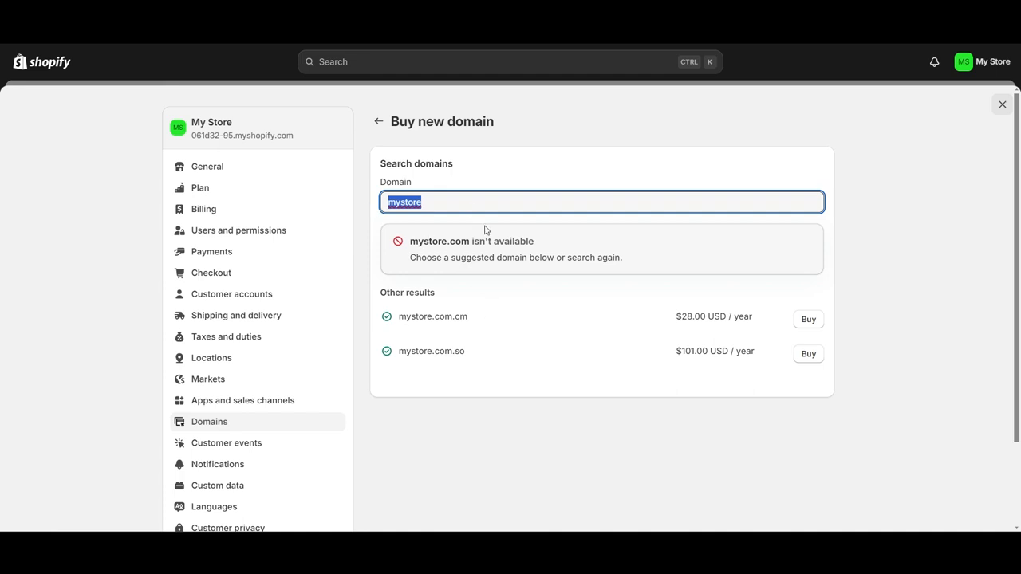
text(w)
key(BackSpace)
key(BackSpace)
key(BackSpace)
key(BackSpace)
key(BackSpace)
key(BackSpace)
text(cloxus.com)
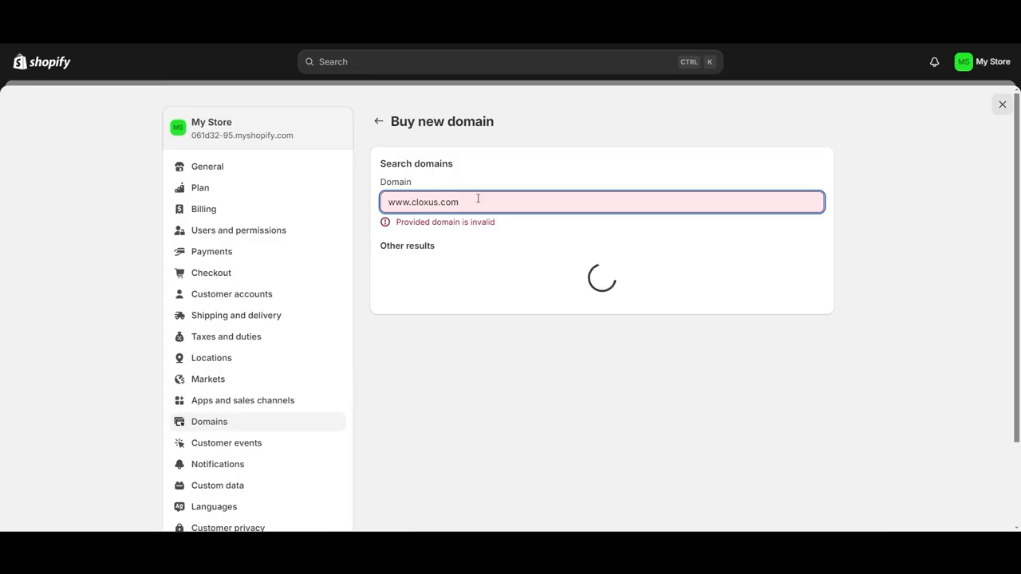
Shorten the domain search to cloxus, without the www prefix and the .com ending.
key(BackSpace)
key(BackSpace)
key(BackSpace)
key(BackSpace)
key(Left)
key(Left)
key(Left)
key(Left)
key(Left)
key(Left)
key(BackSpace)
key(BackSpace)
key(BackSpace)
key(BackSpace)
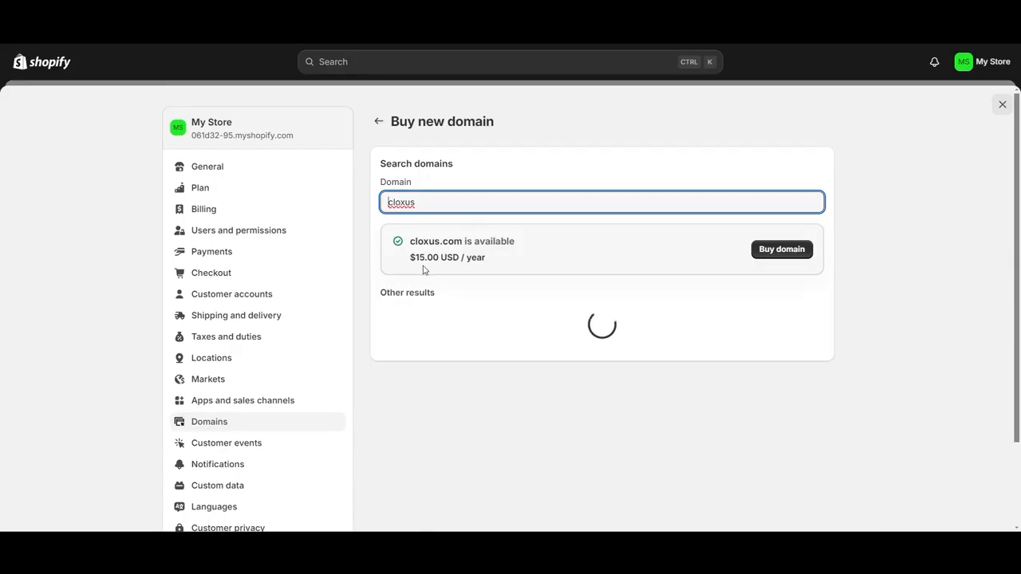
Review the purchase form for cloxus.com and return to the domain settings without buying.
click(766, 260)
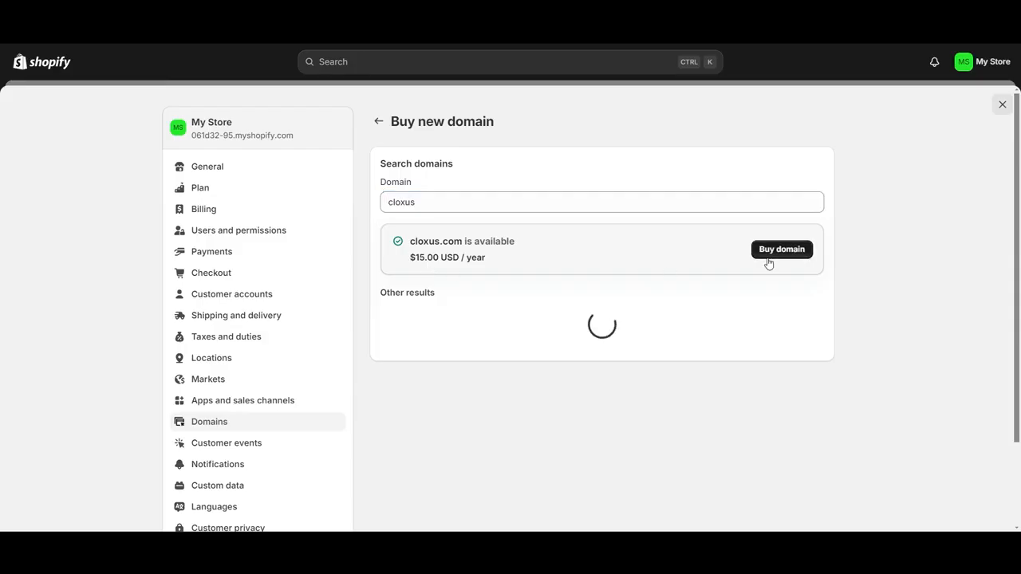
scroll(609, 305, down, 3)
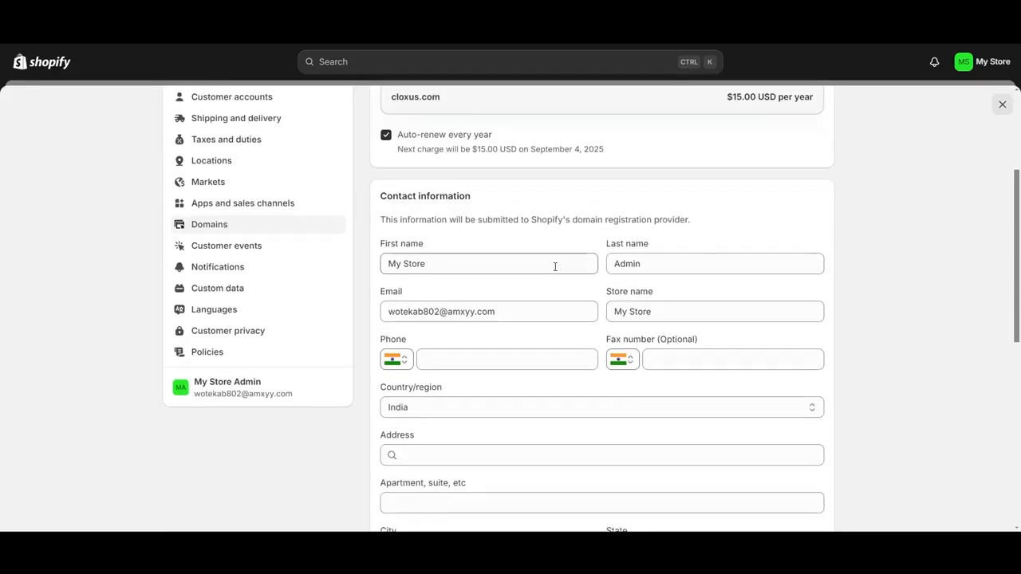
scroll(554, 263, up, 3)
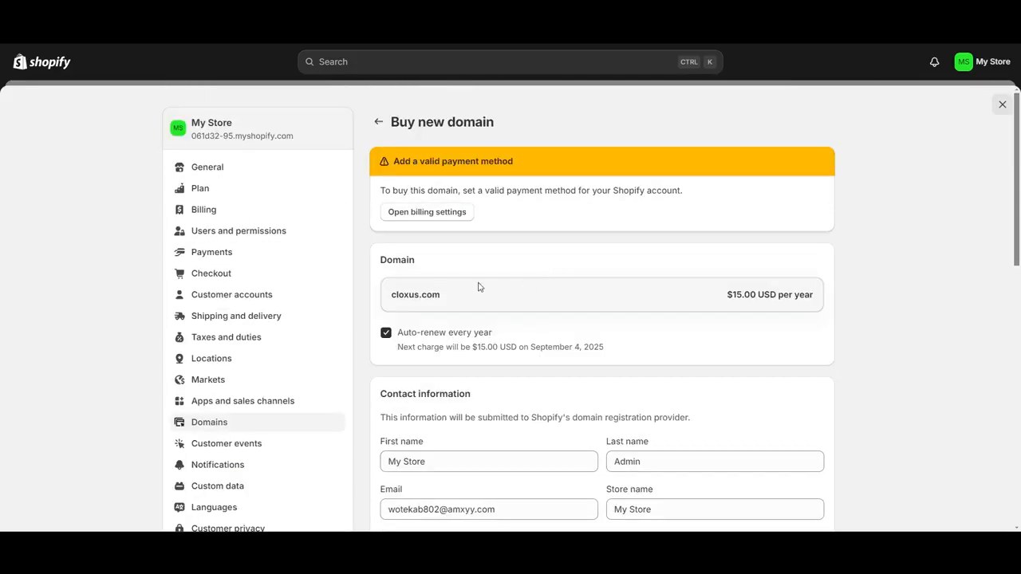
click(380, 126)
click(380, 123)
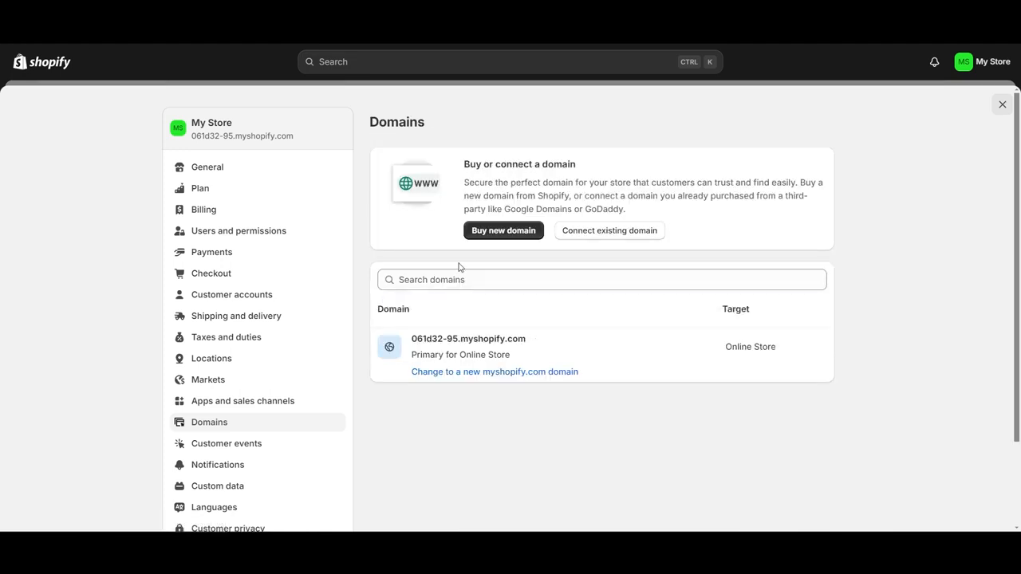
Enter digitalsolutionsguide.com as the existing domain to connect and run the connection verification.
click(610, 233)
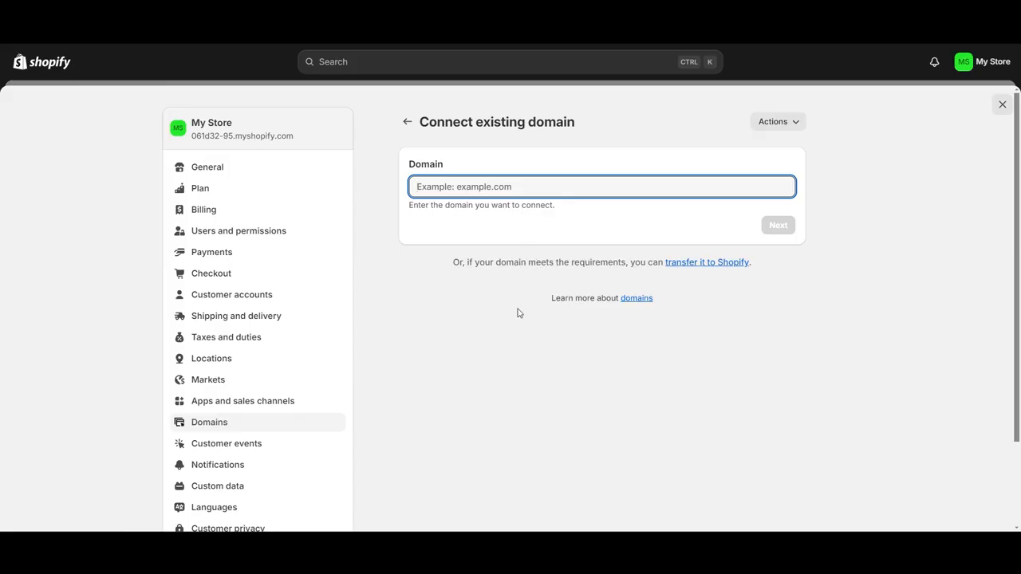
text(digitalsolutionsguide.com)
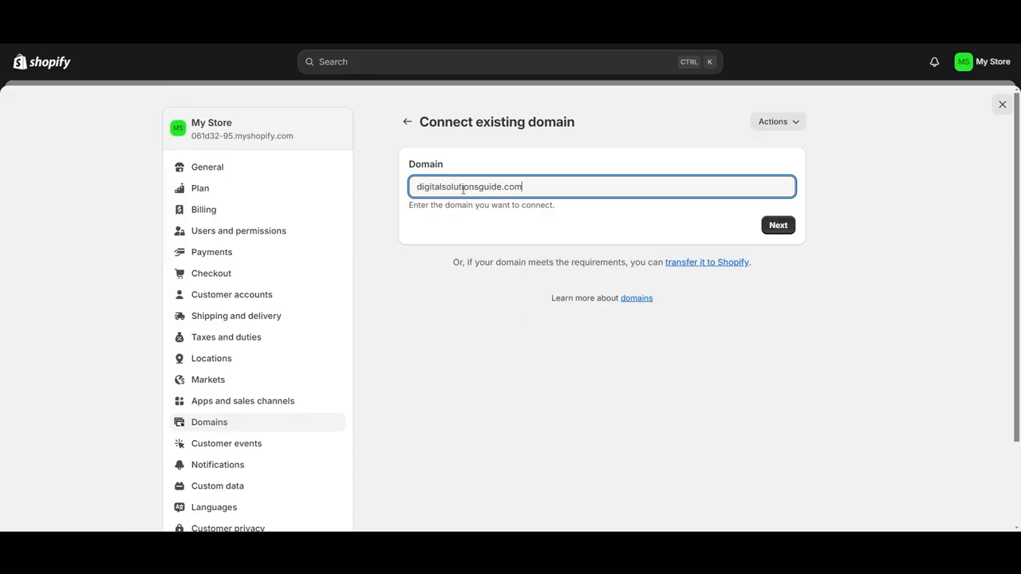
click(763, 226)
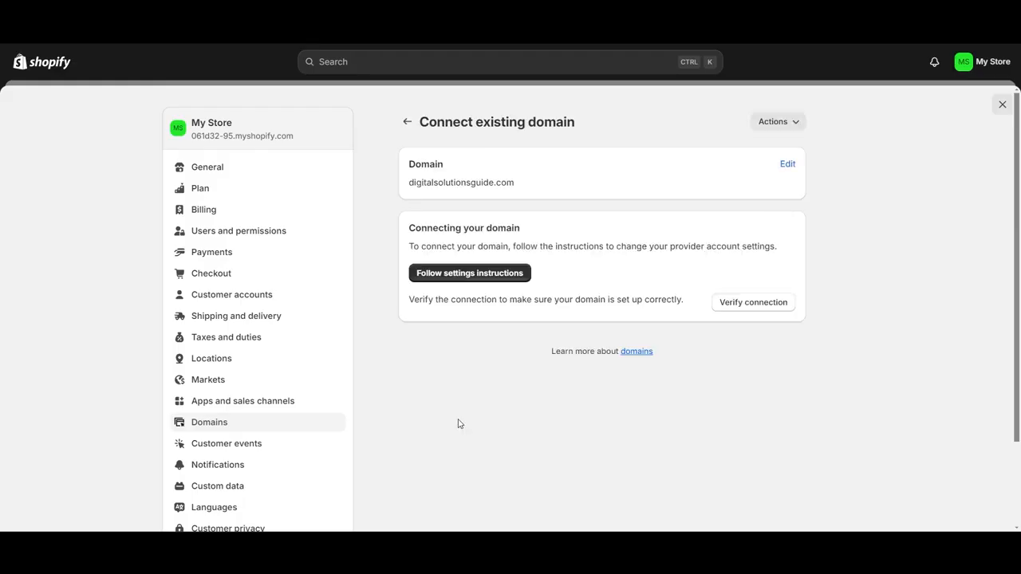
click(742, 305)
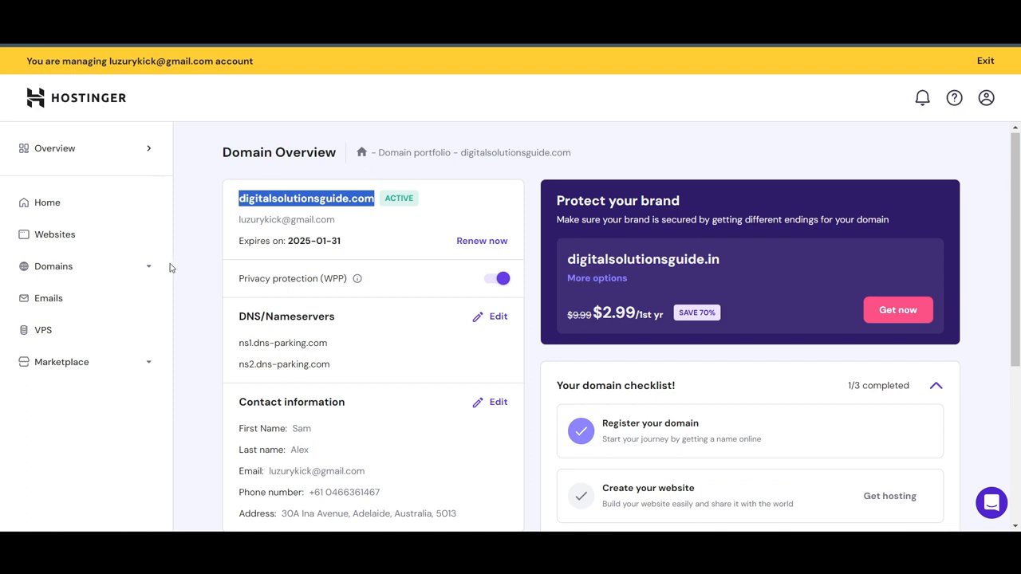
Switch to Hostinger and open the DNS records of digitalsolutionsguide.com from the domain portfolio.
click(64, 266)
click(91, 297)
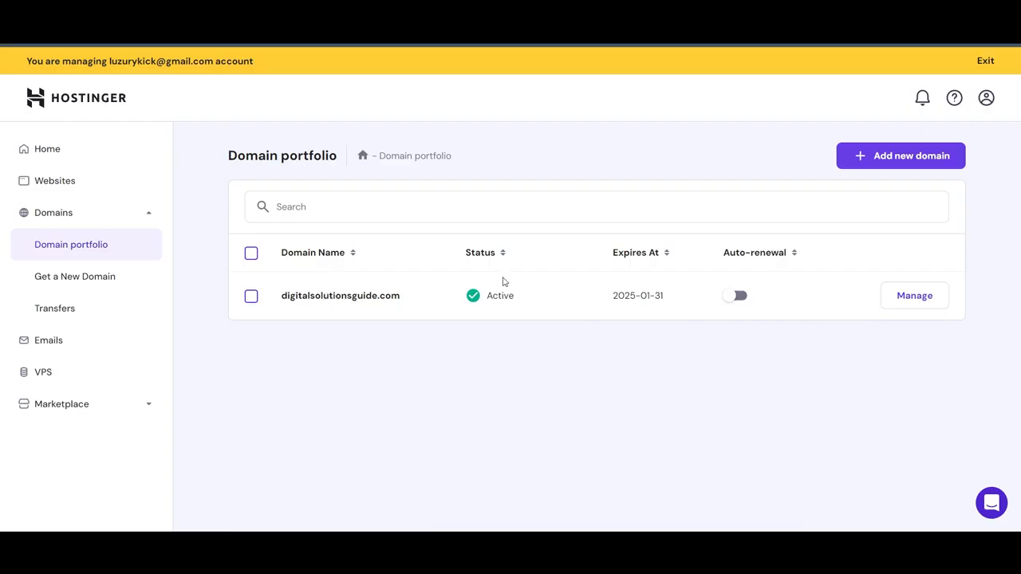
click(916, 302)
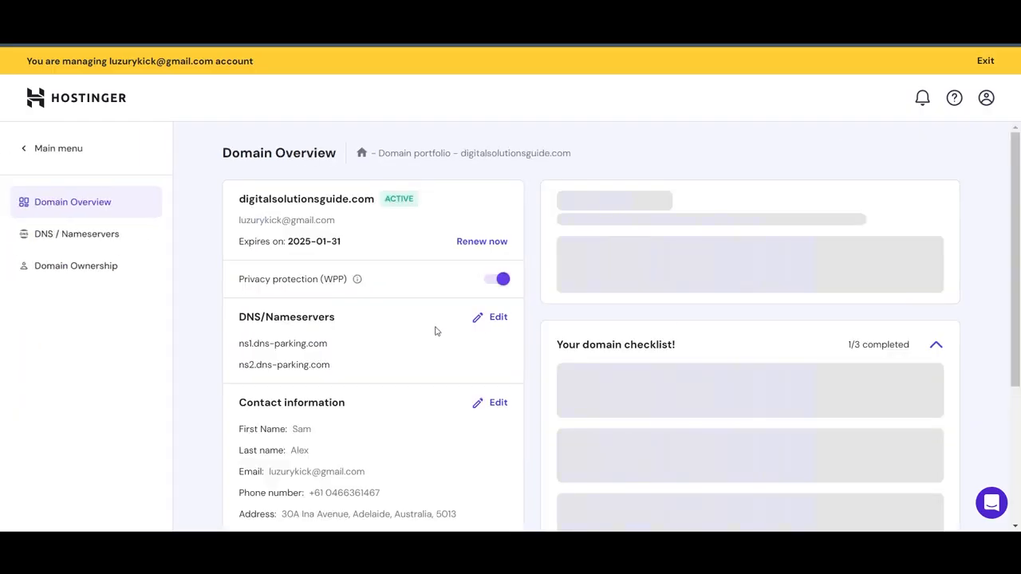
click(94, 240)
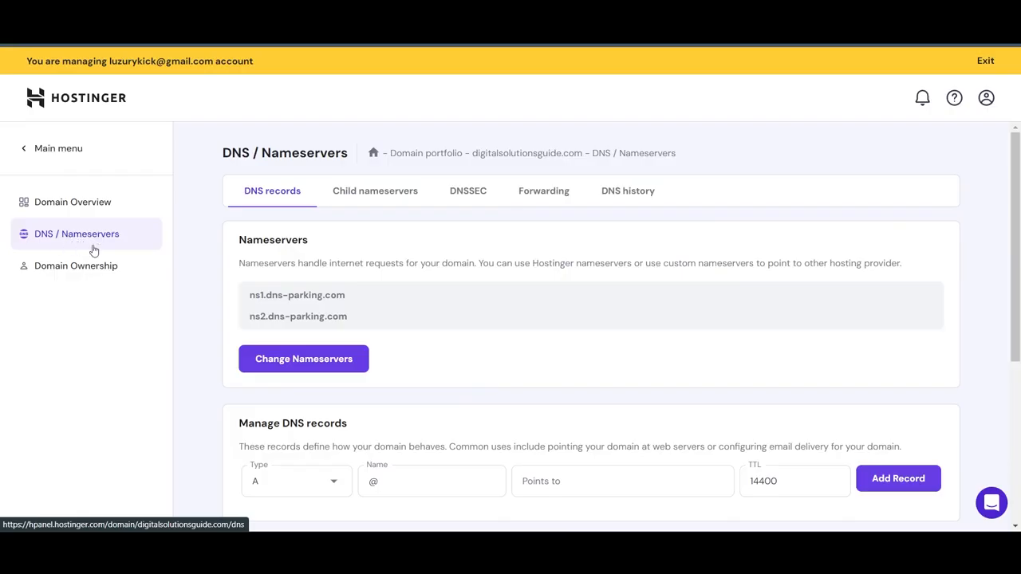
scroll(439, 363, down, 5)
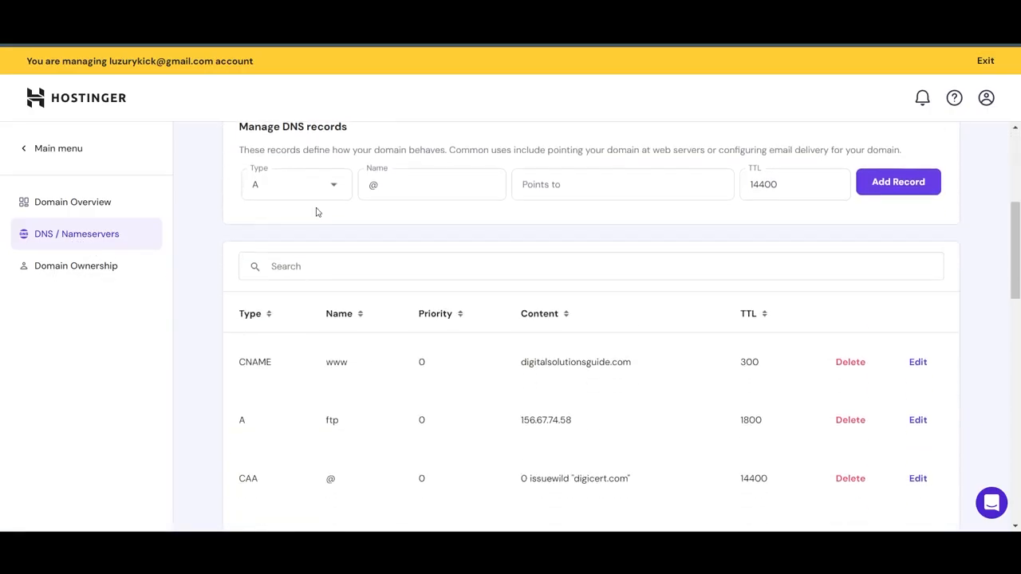
scroll(373, 332, down, 2)
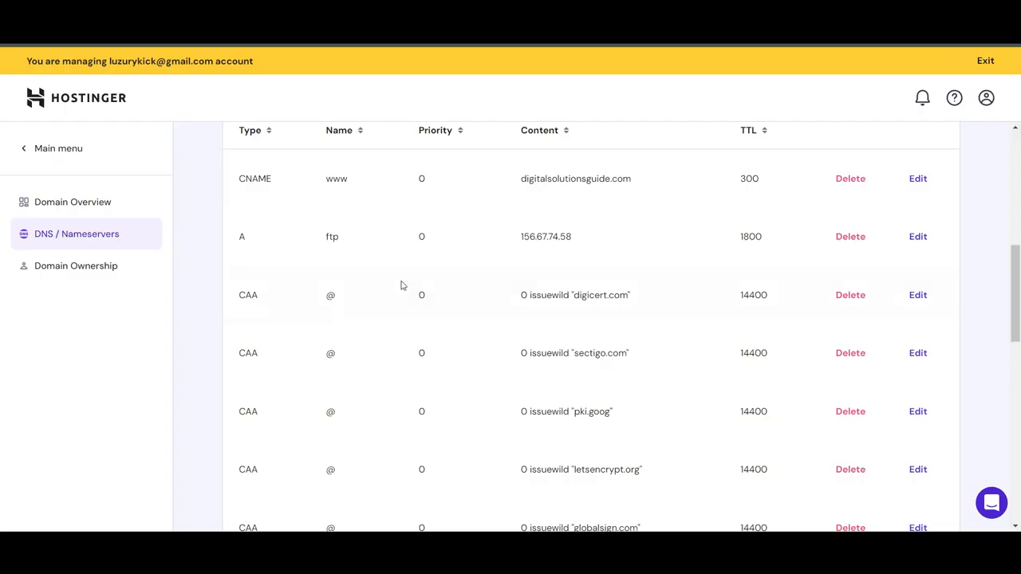
scroll(401, 284, up, 1)
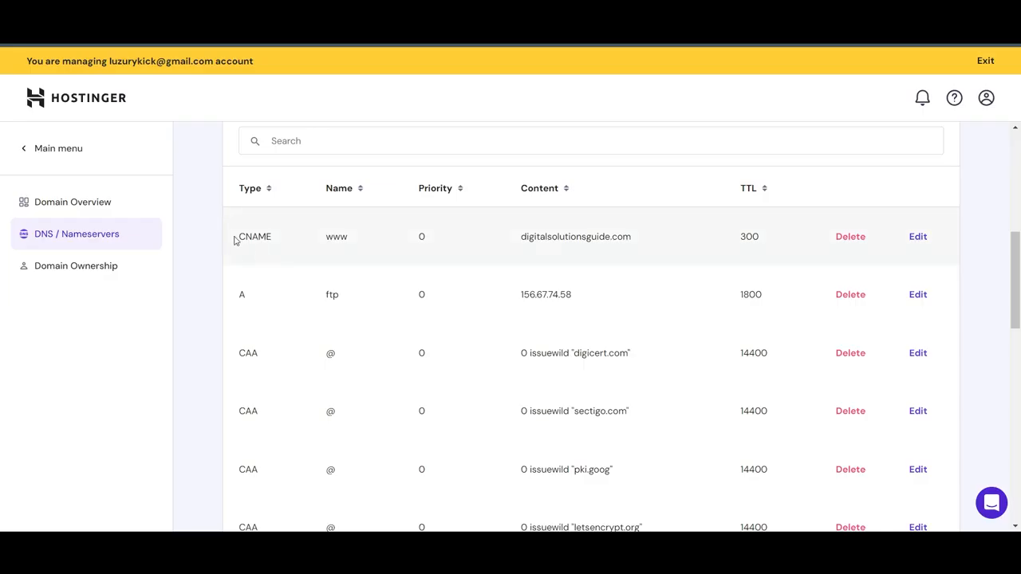
Delete the domain's existing www CNAME record and the A records pointing to 156.67.74.58.
click(848, 241)
scroll(670, 319, down, 5)
scroll(634, 334, down, 5)
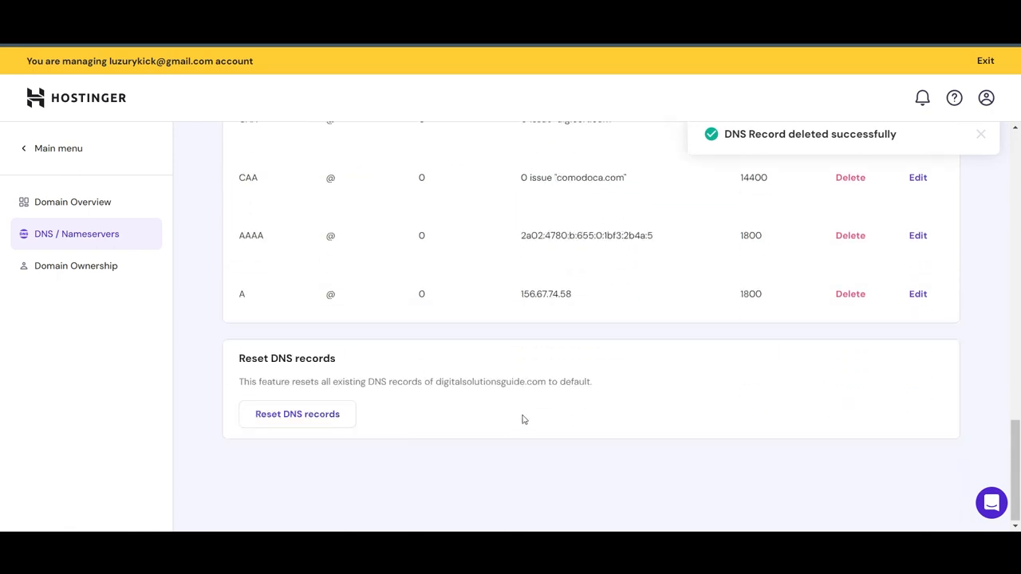
click(854, 295)
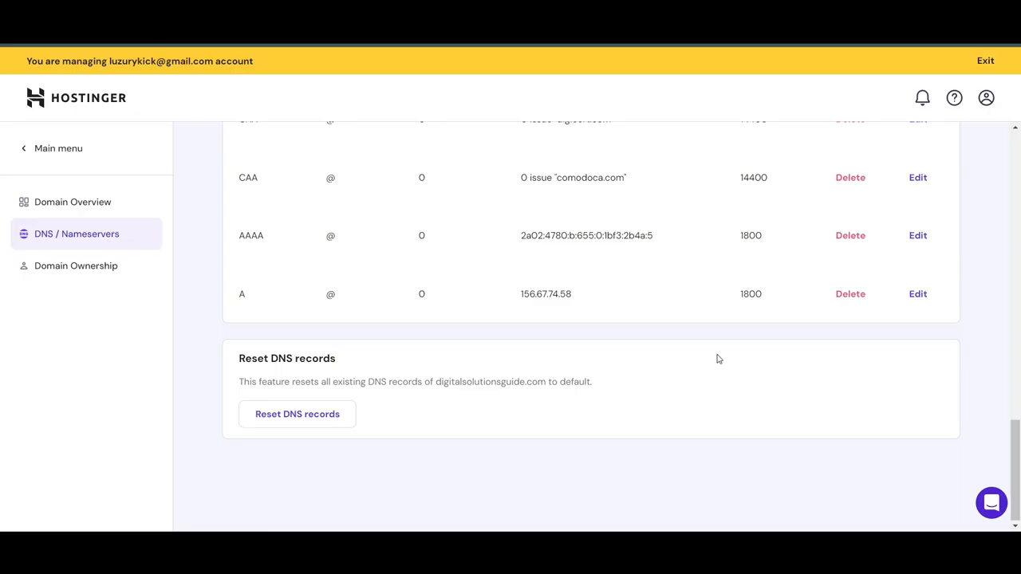
scroll(839, 343, up, 10)
click(842, 341)
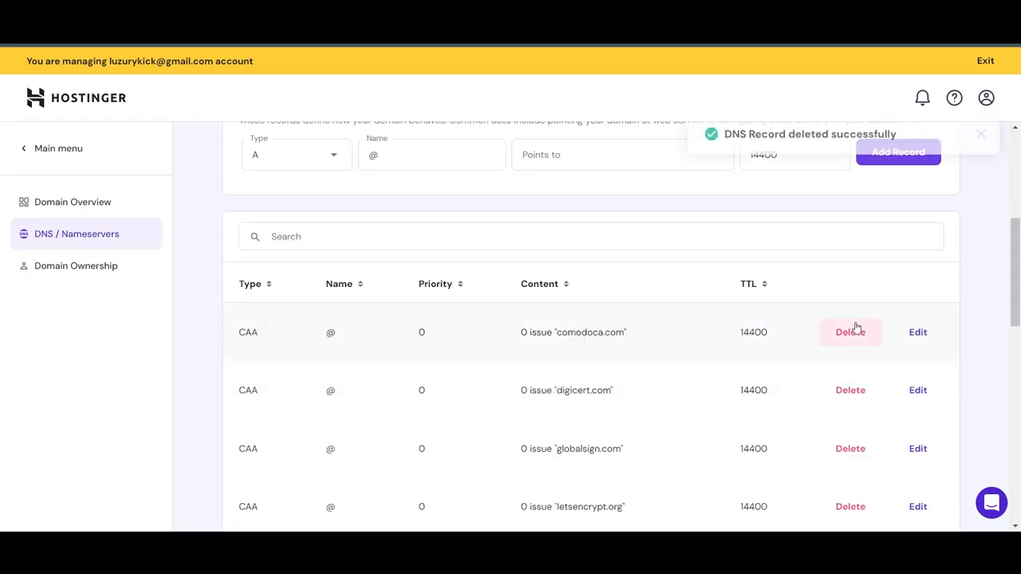
Add a CNAME record named www with the target shops.myshopify.com.
scroll(458, 336, up, 1)
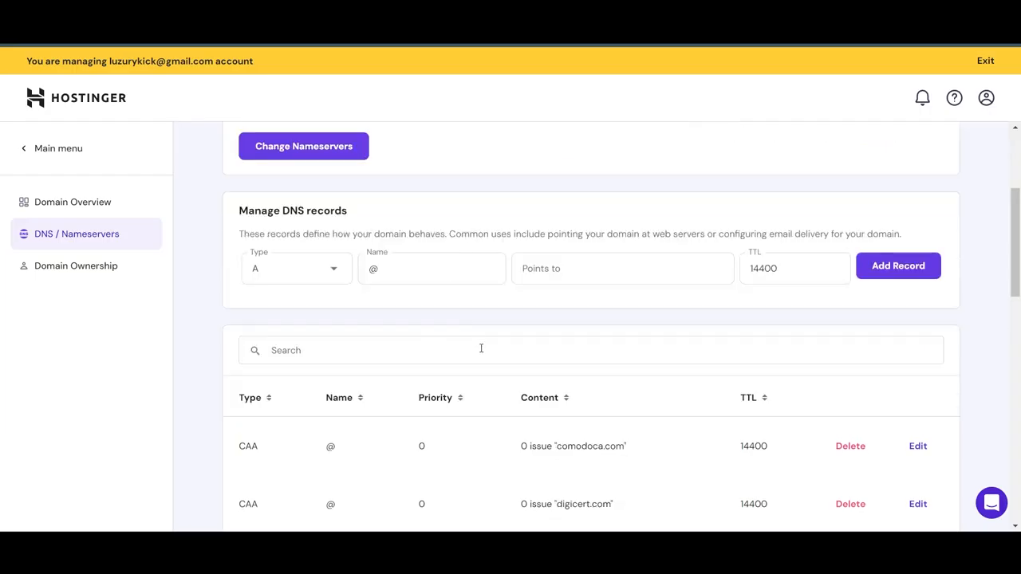
scroll(482, 349, down, 3)
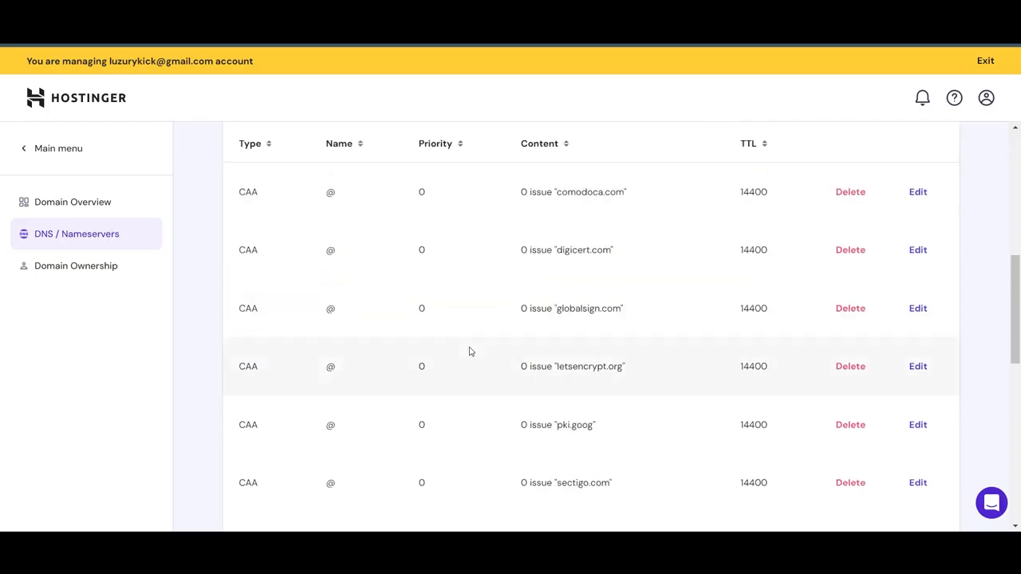
scroll(470, 352, up, 1)
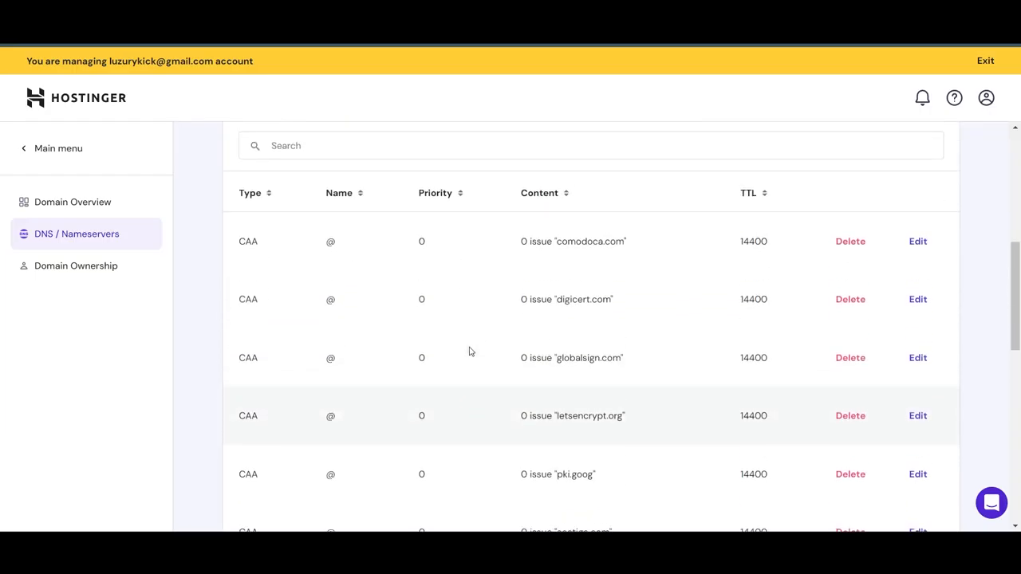
scroll(470, 351, down, 1)
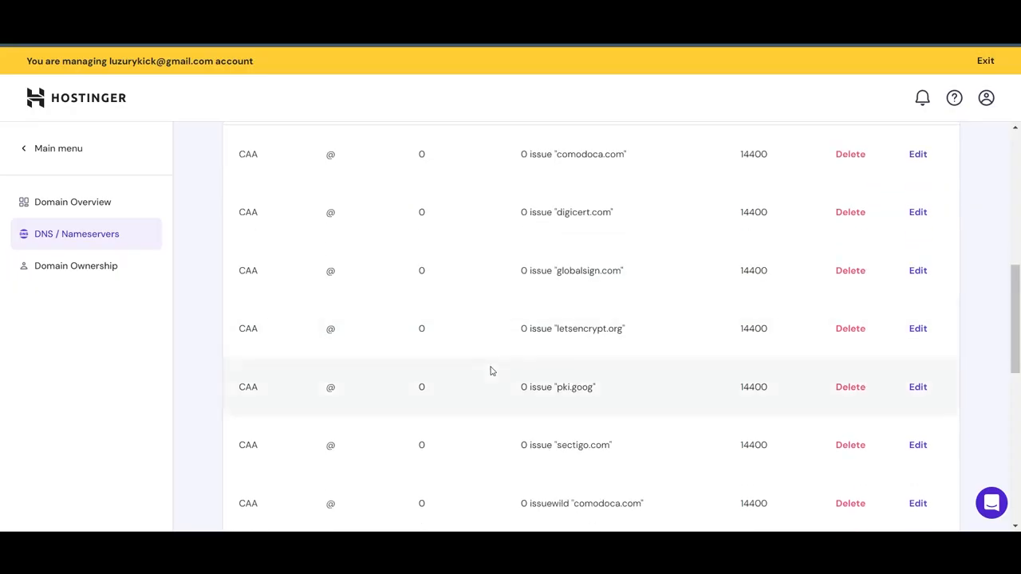
scroll(490, 370, up, 3)
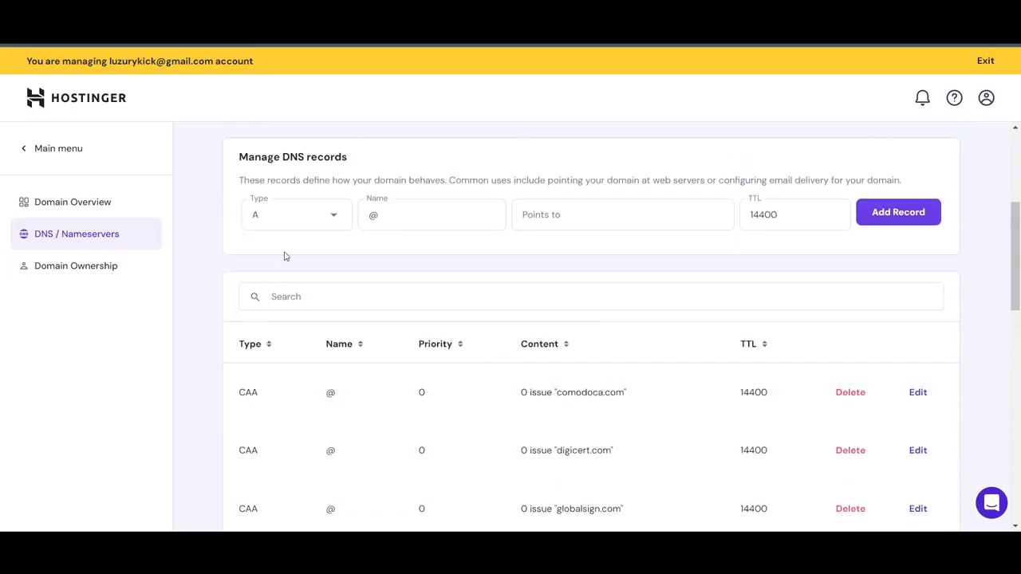
click(296, 223)
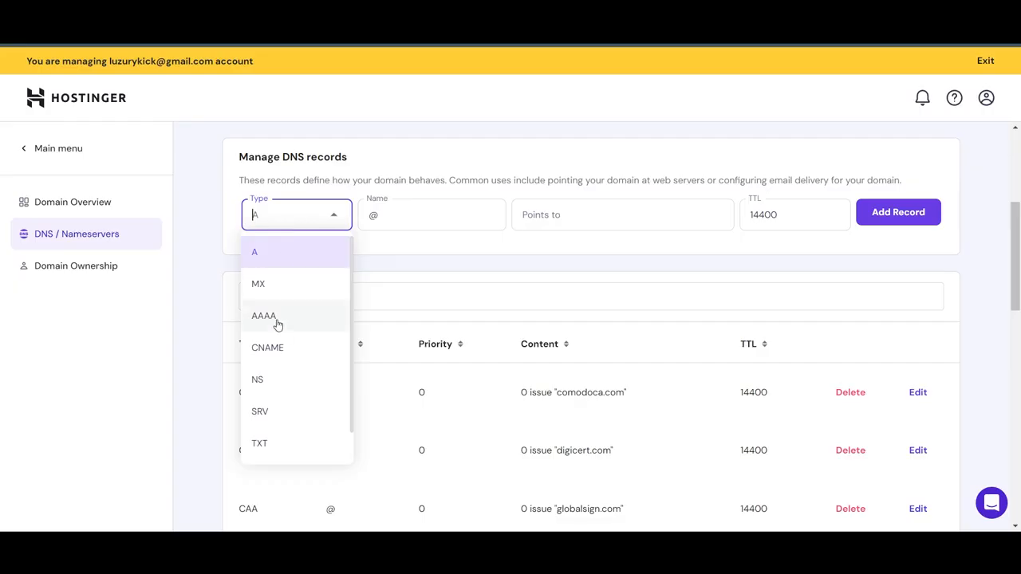
click(277, 349)
click(399, 221)
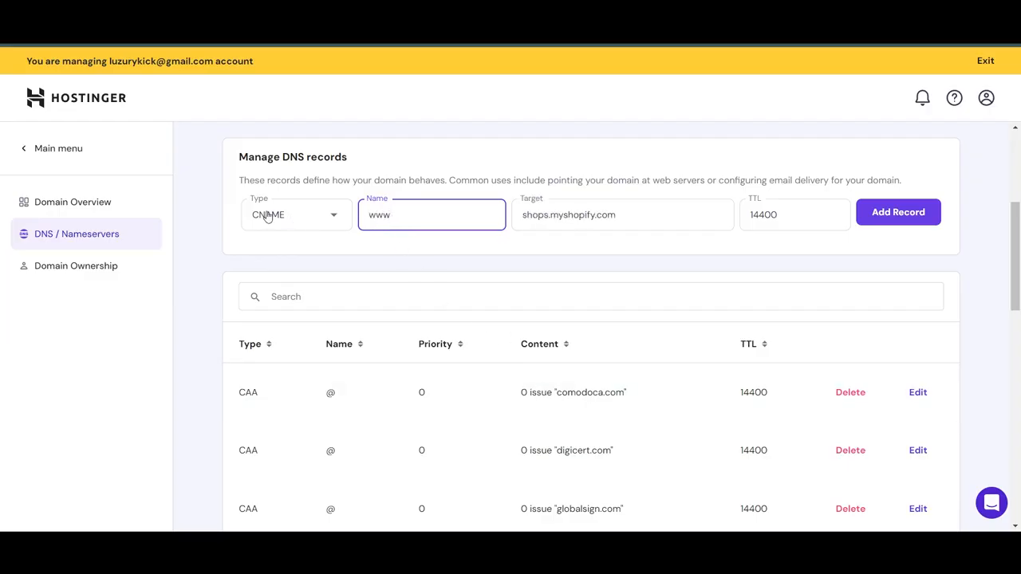
scroll(269, 227, up, 1)
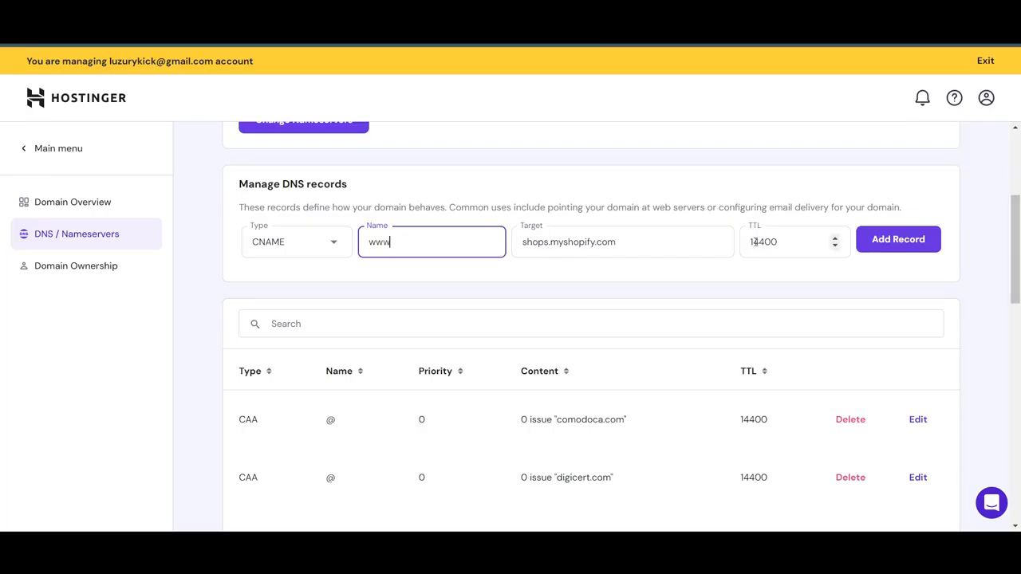
click(894, 240)
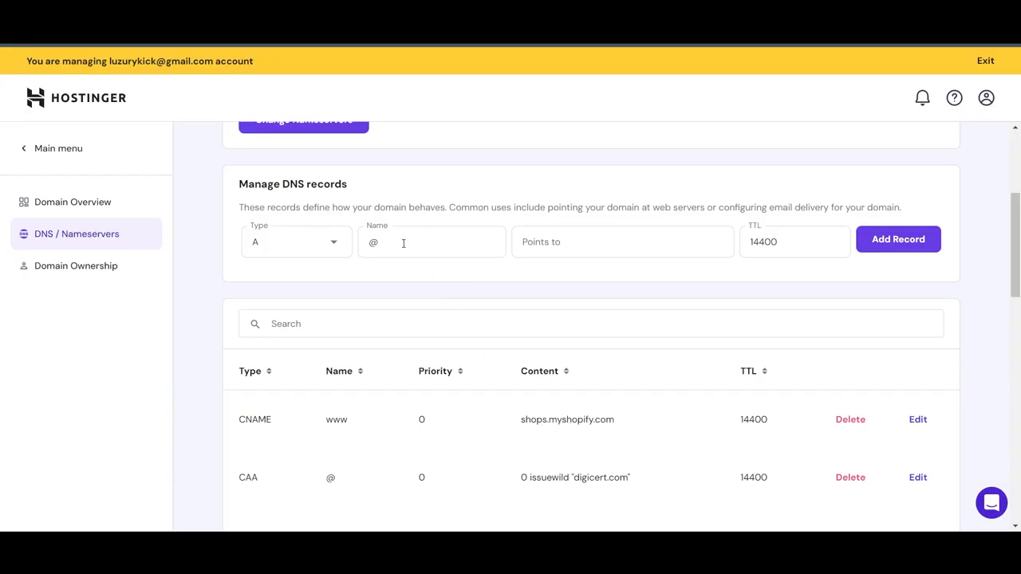
Add an A record named @ pointing to the copied Shopify IP address, and verify the domain connection in Shopify.
click(587, 238)
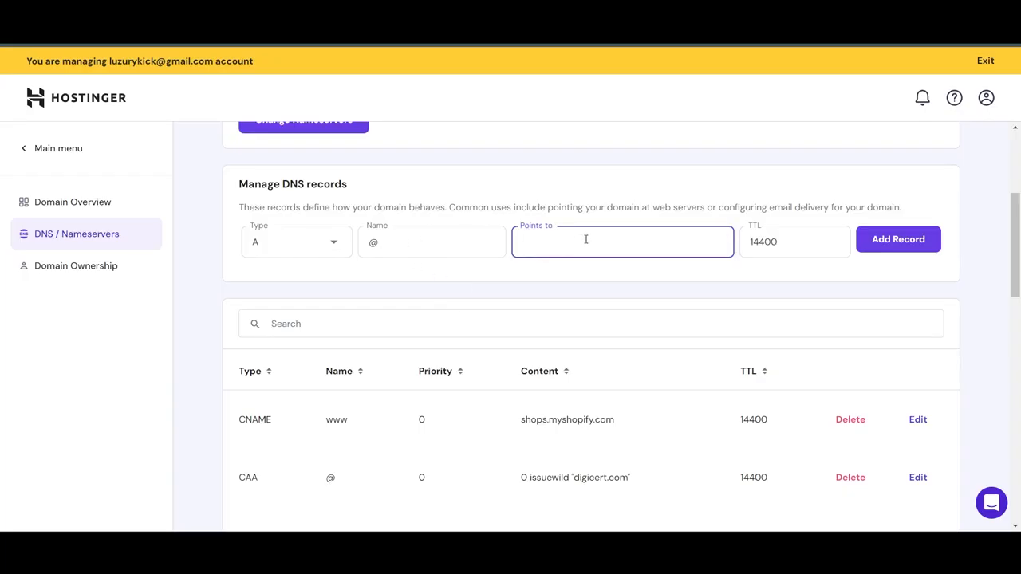
text(23.227.38.65)
click(881, 250)
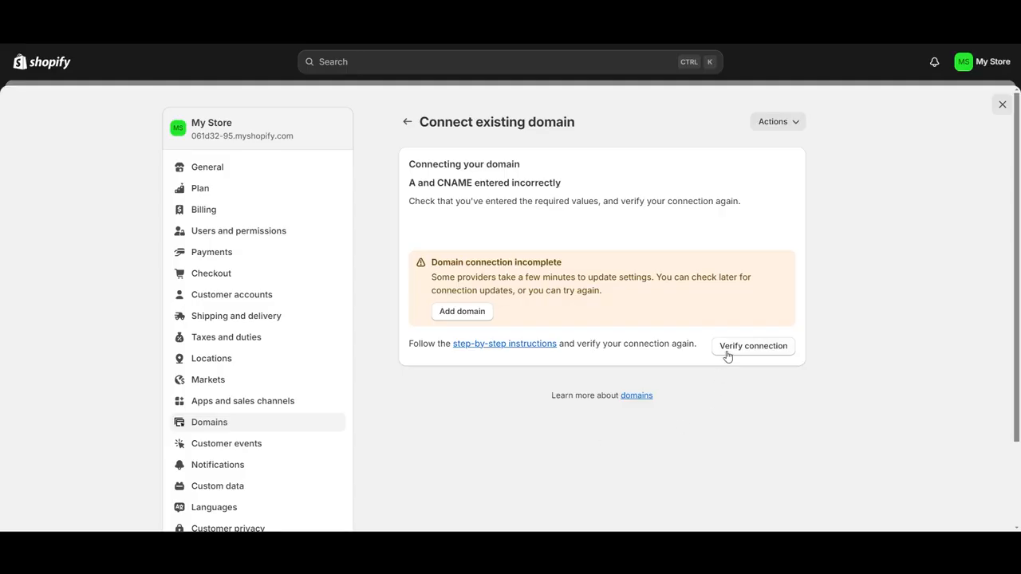
click(762, 347)
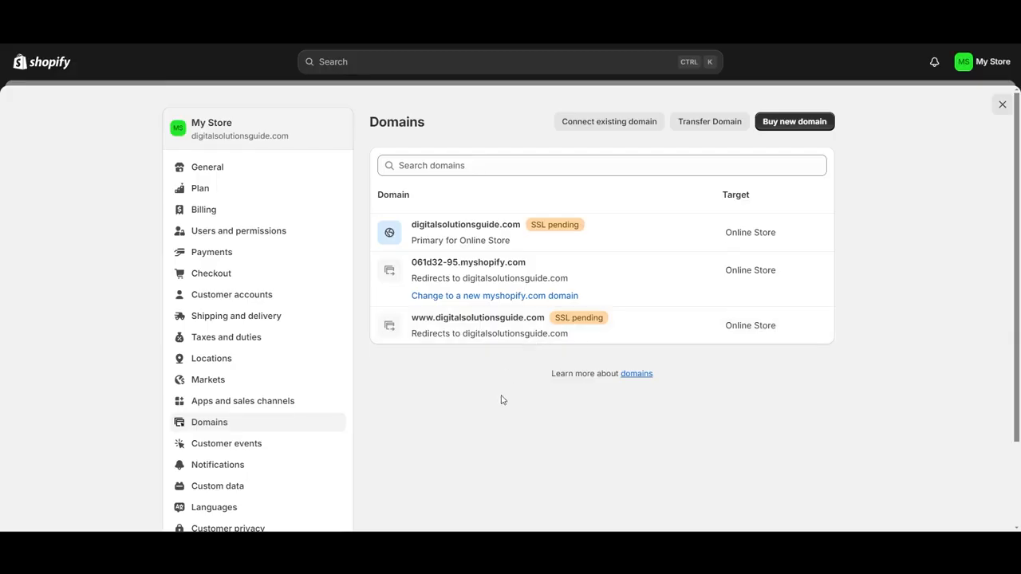
Review the domain type options of digitalsolutionsguide.com and return to the domain list.
click(656, 238)
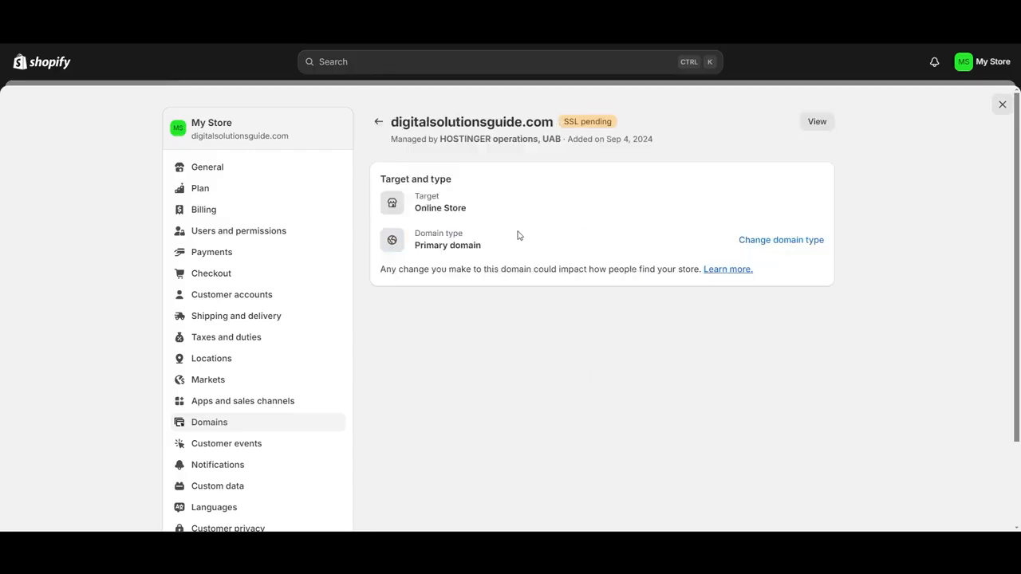
click(755, 242)
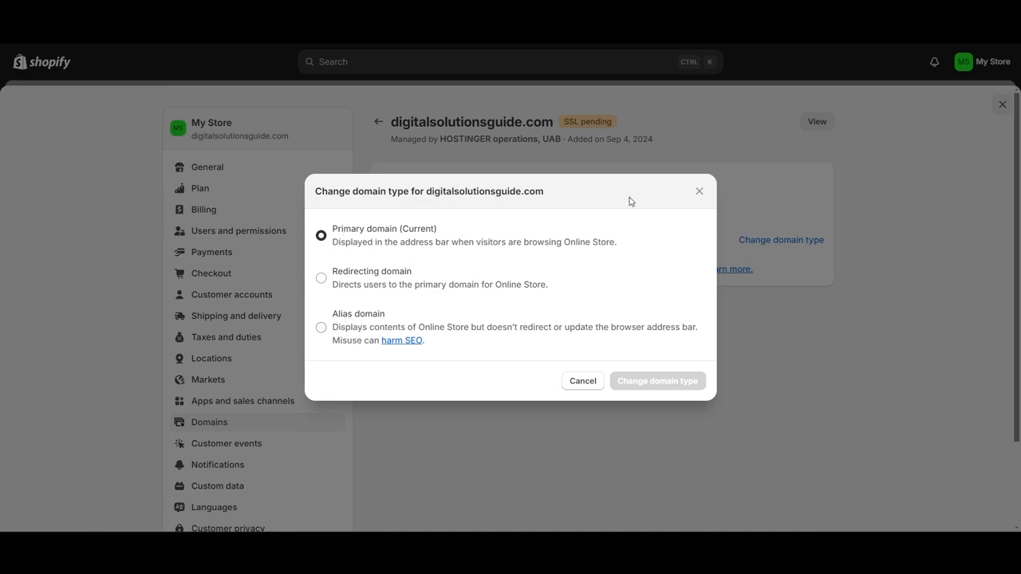
click(699, 192)
click(378, 122)
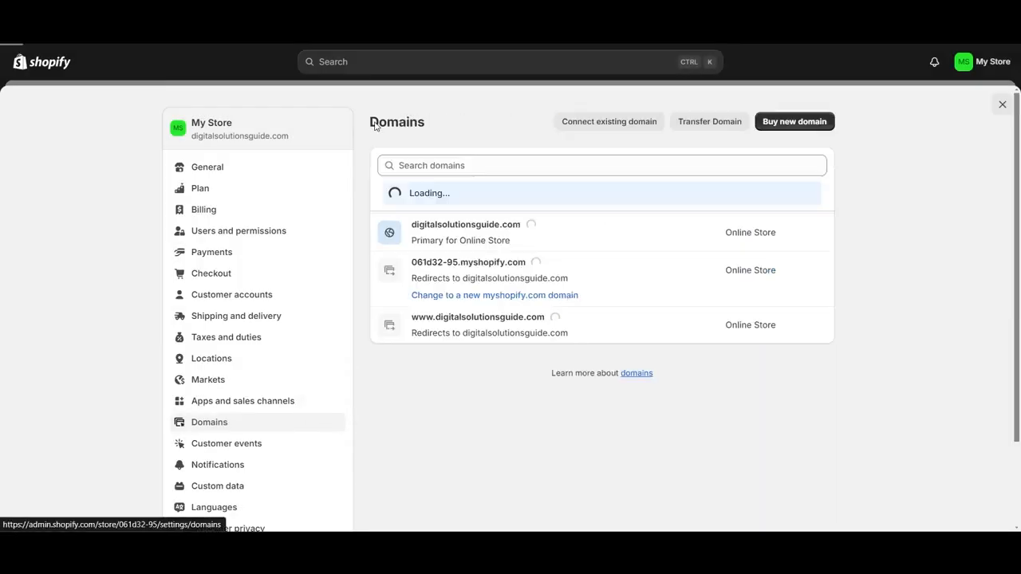
click(496, 326)
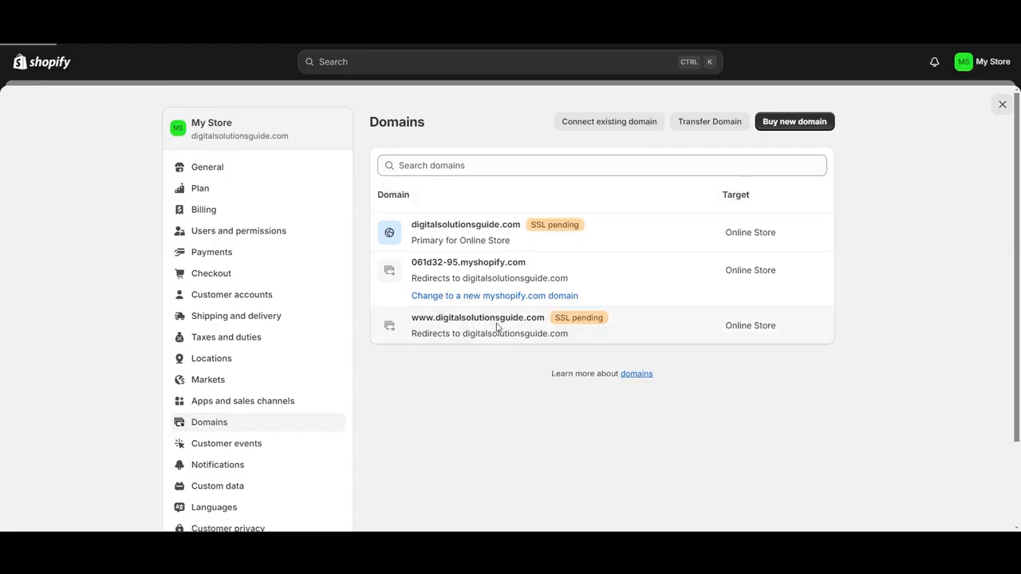
click(766, 239)
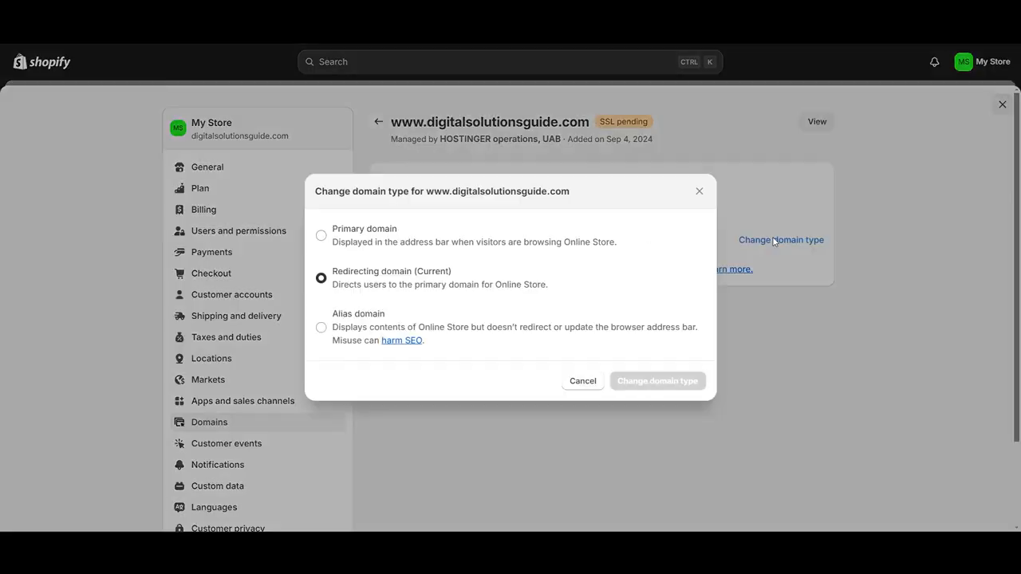
click(319, 238)
click(649, 381)
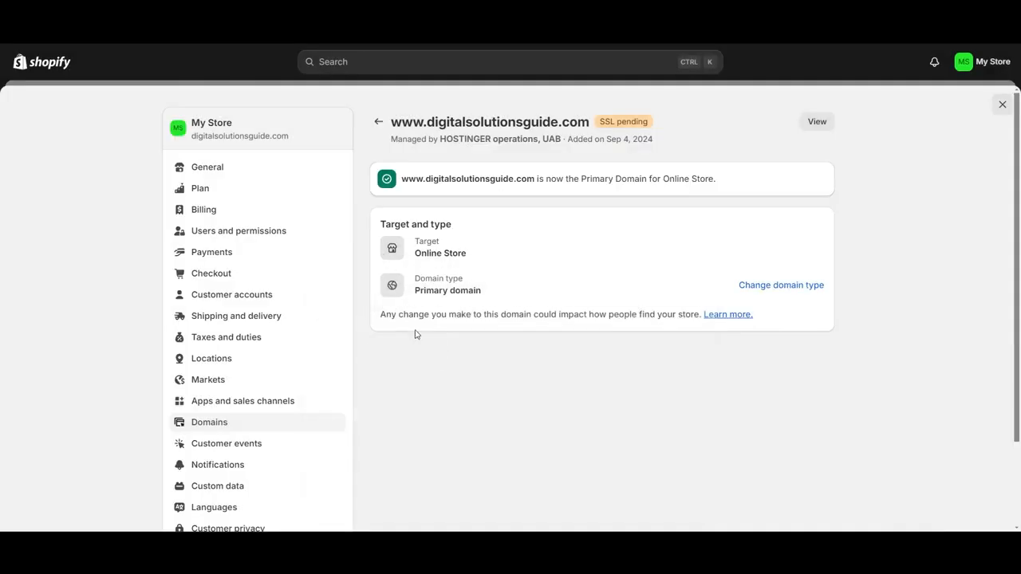
click(378, 121)
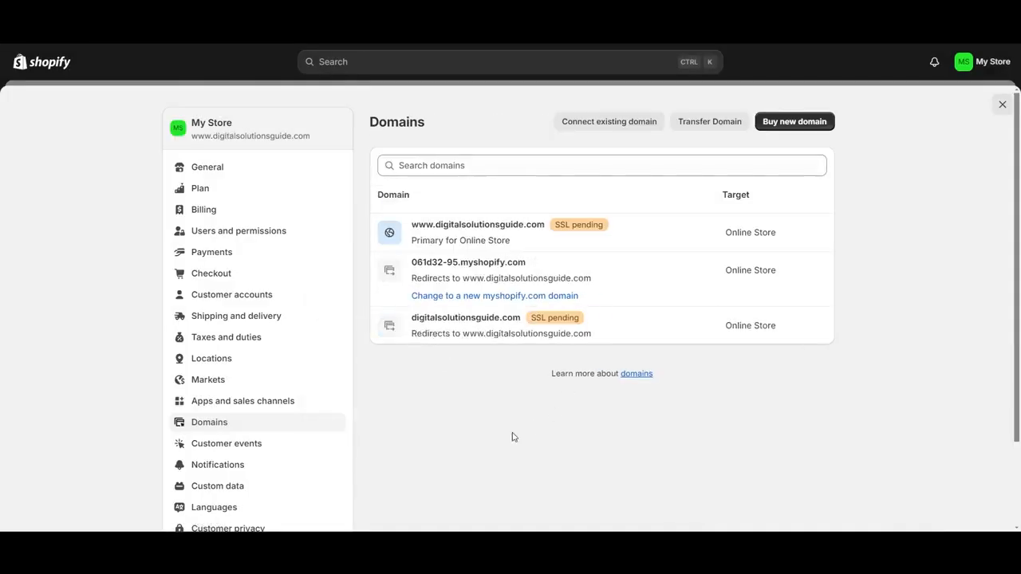
key(Escape)
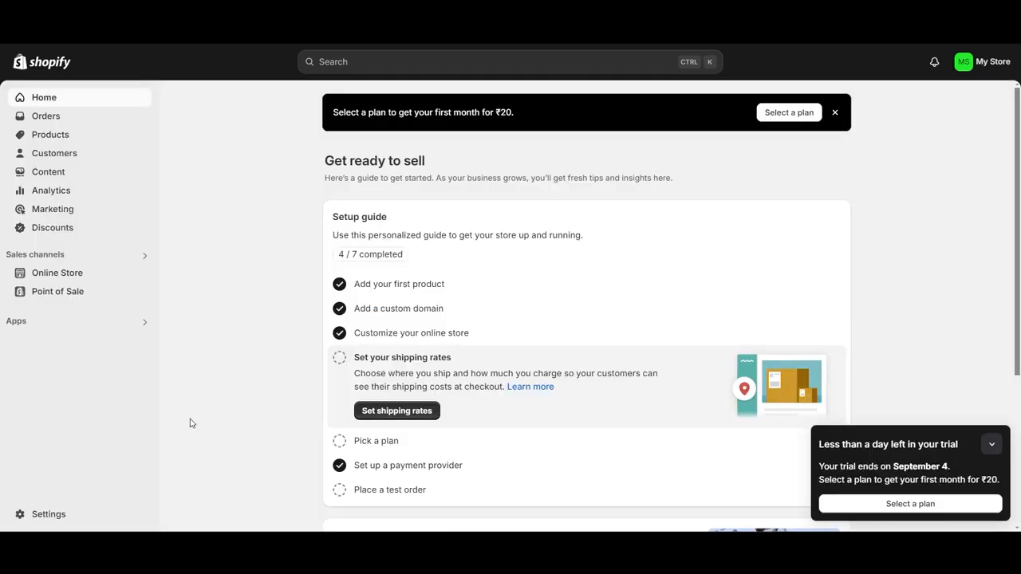